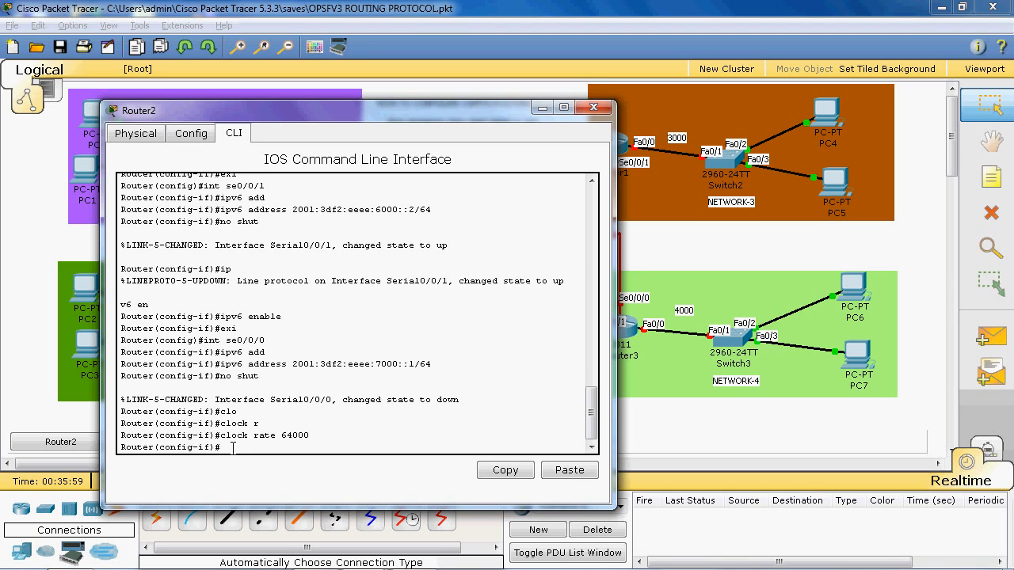
- Enable IPv6 on Router2's Se0/0/0 interface, leave interface configuration and close the router's window
type("ipv6 en")
key("Tab")
key("Return")
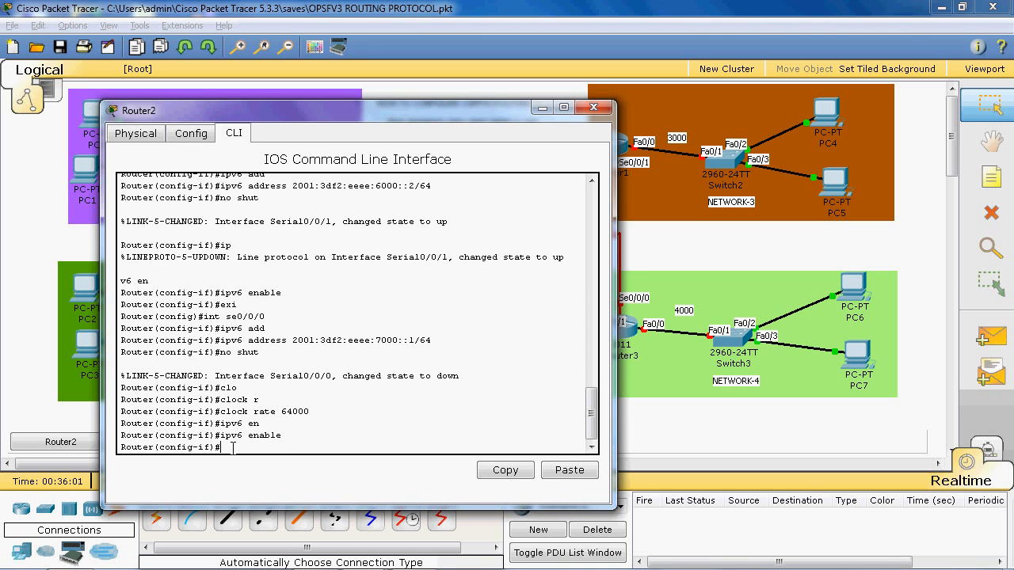
type("exi")
key("Return")
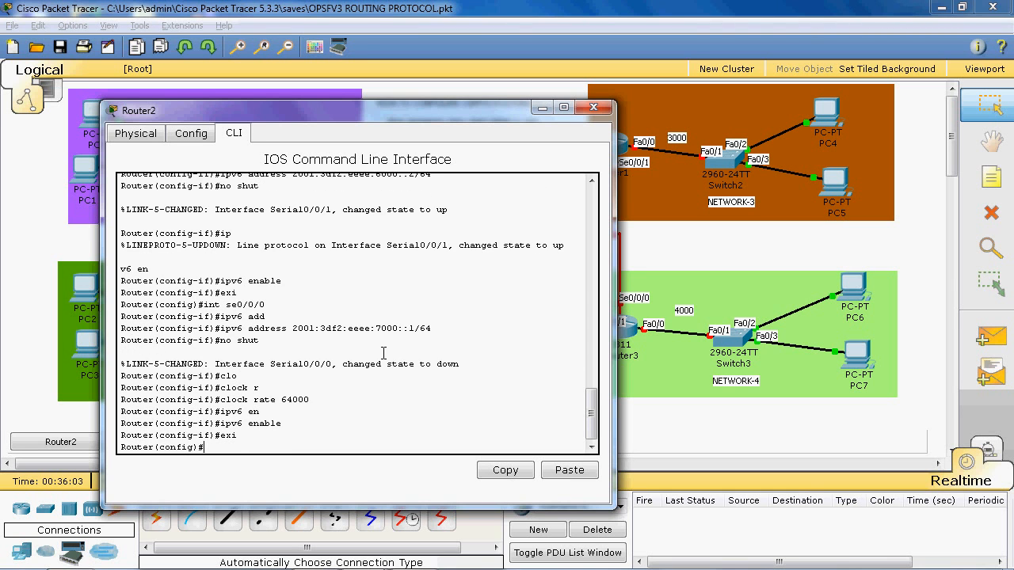
left_click(595, 108)
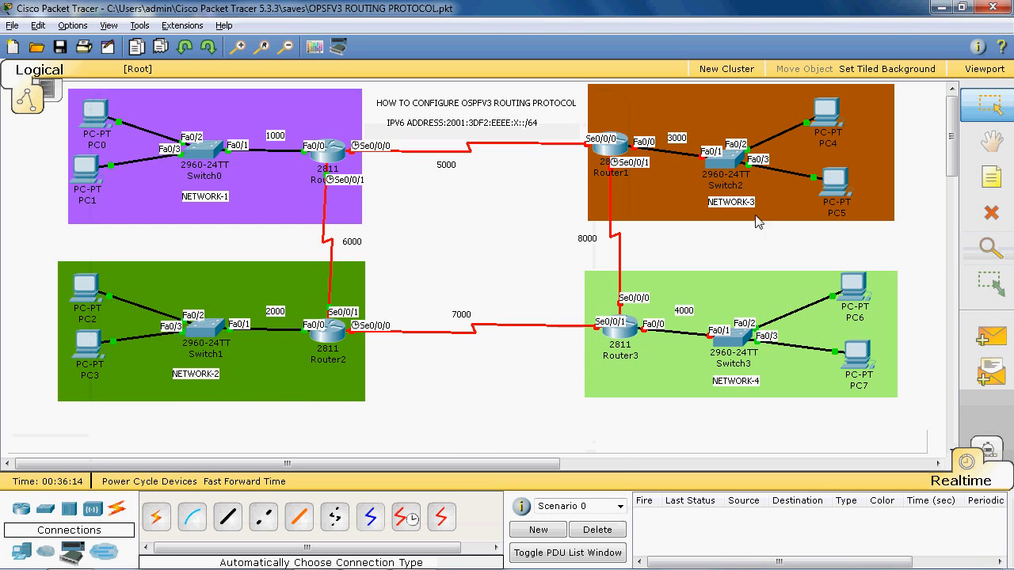
- Open Router1's command line, decline the initial configuration dialog and enter global configuration mode
left_click(604, 144)
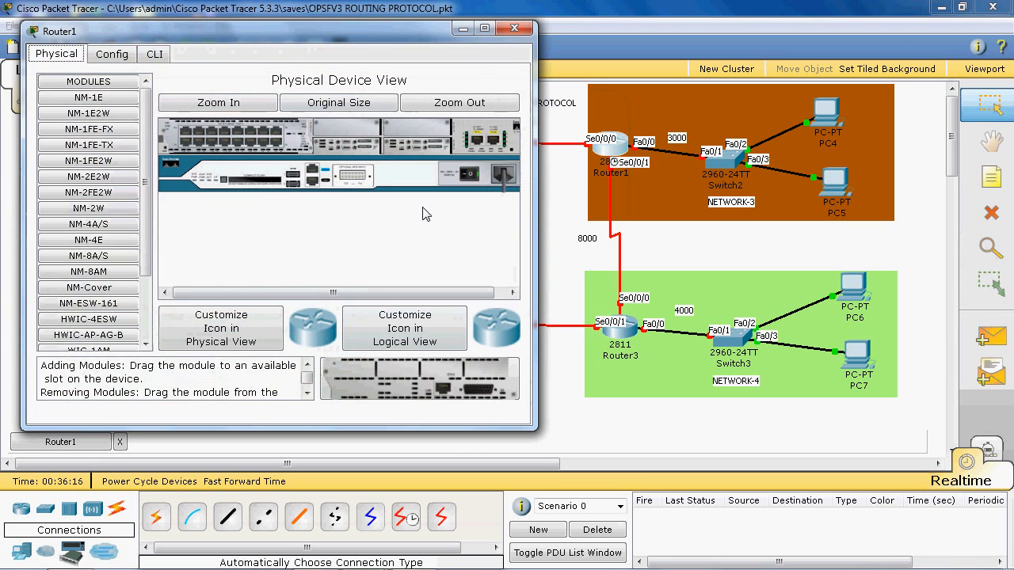
left_click(152, 56)
type("no")
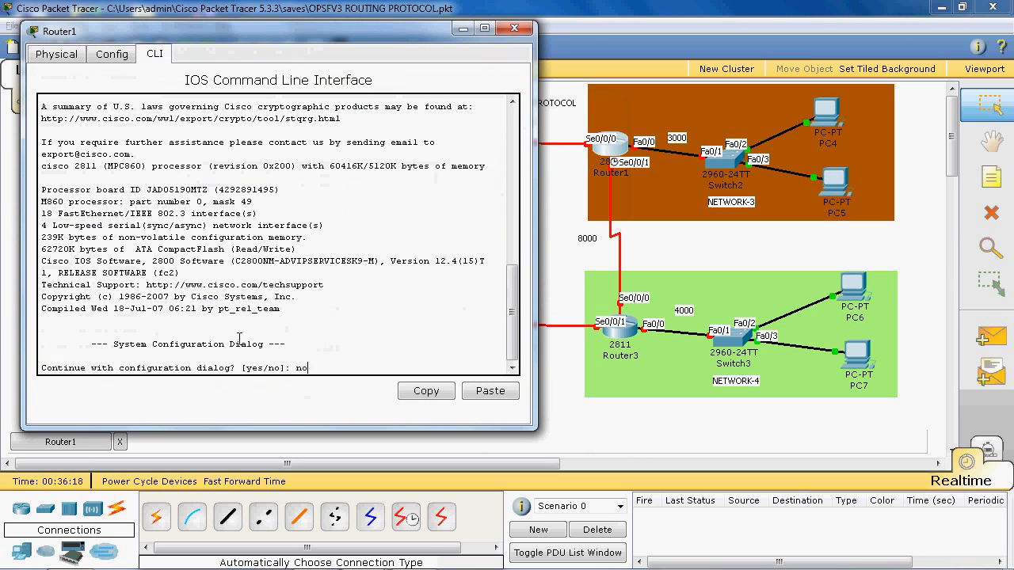
key("Return")
key("Return")
type("en")
key("Return")
type("conf t")
key("Return")
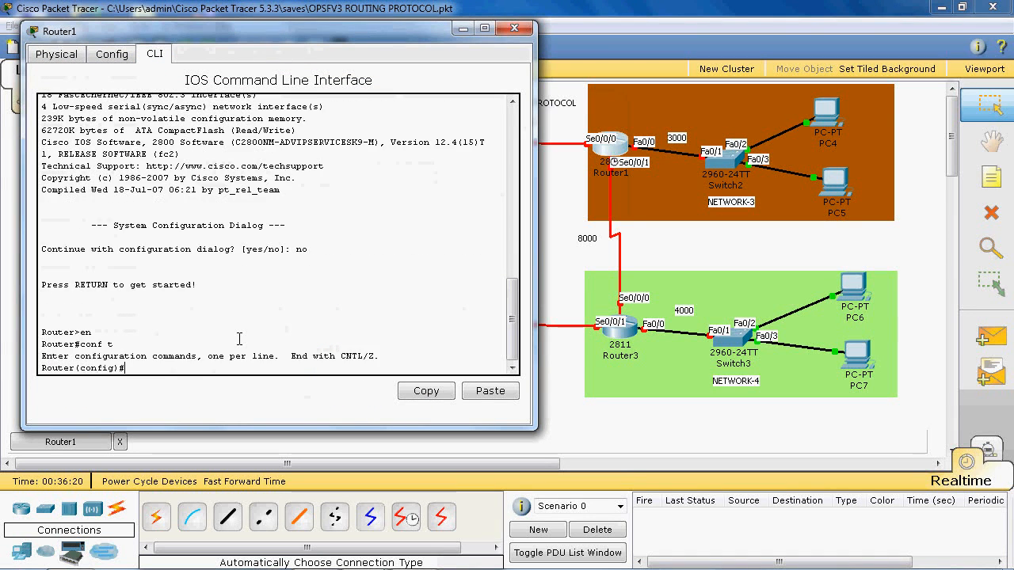
- Enable IPv6 unicast routing on Router1
type("ipv")
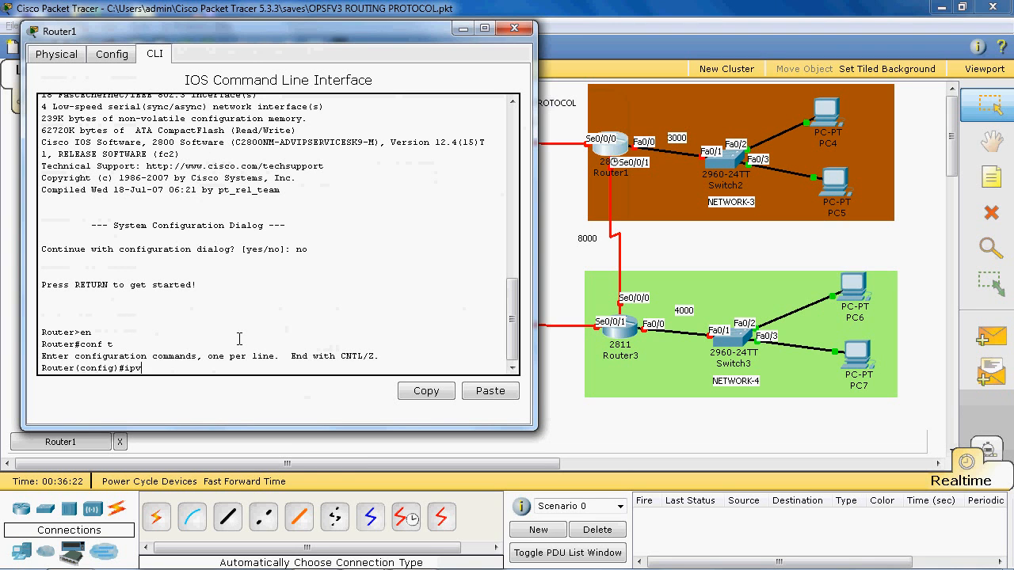
type("6 uni")
key("Tab")
key("Return")
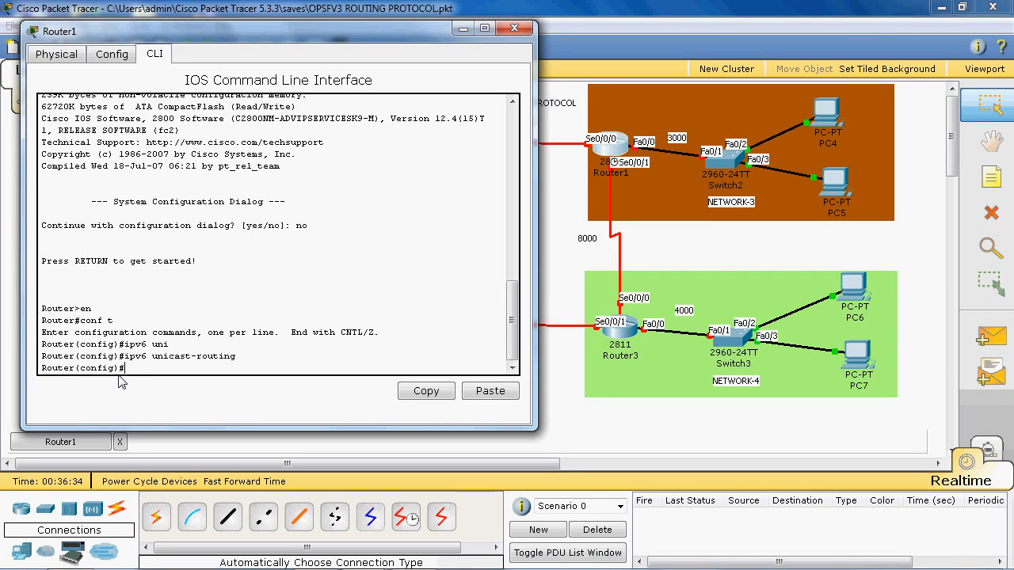
- Assign the IPv6 address 2001:3df2:eeee:3000::/64 with the eui-64 option to Router1's Fa0/0 interface
type("int fa0/0")
key("Return")
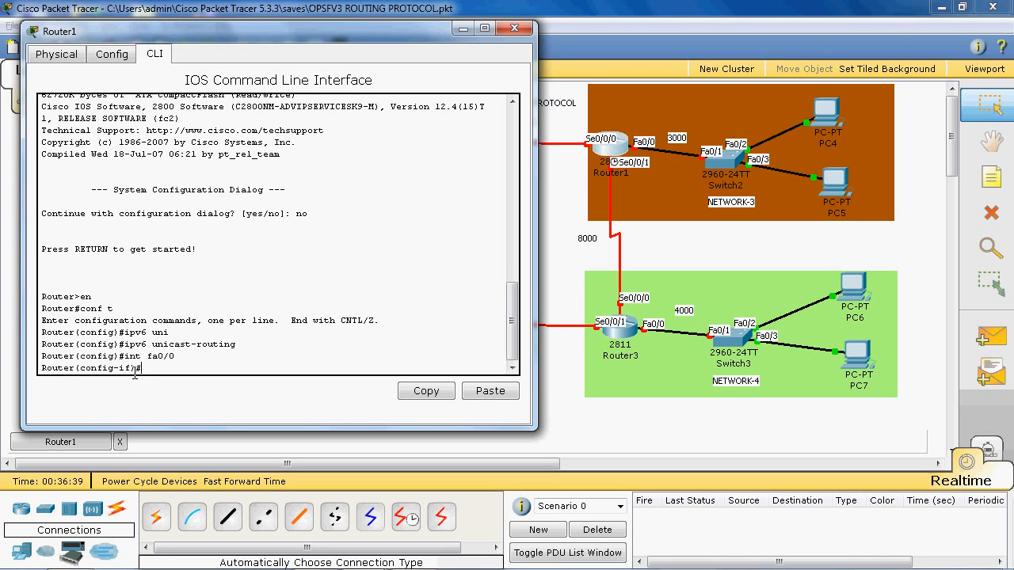
type("ipv6 add")
key("Tab")
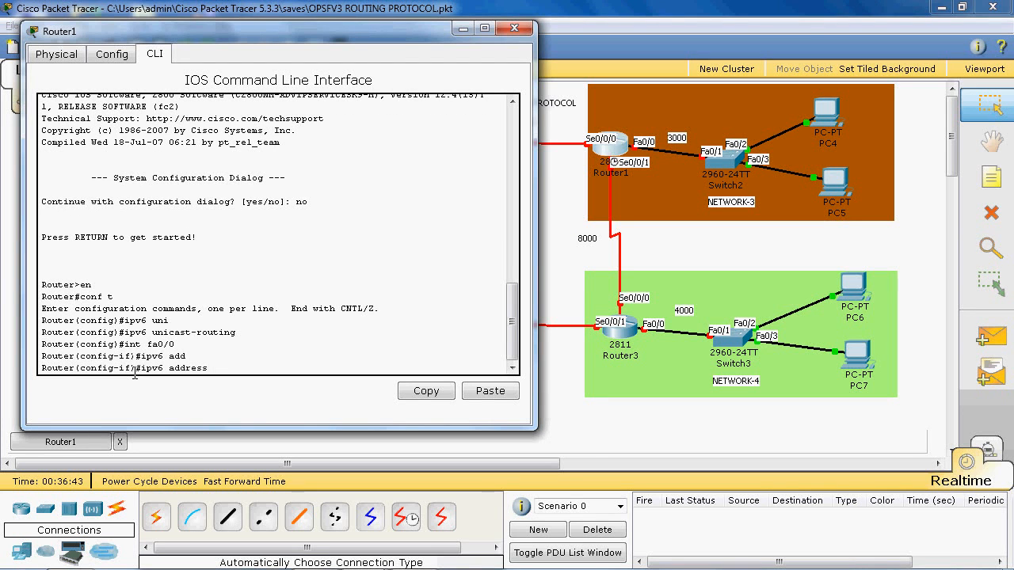
type("2001")
type(":")
type("3df2")
type(":ee")
type("ee")
type(":")
type("3000")
type("::/64 eu")
type("i")
key("Tab")
key("Return")
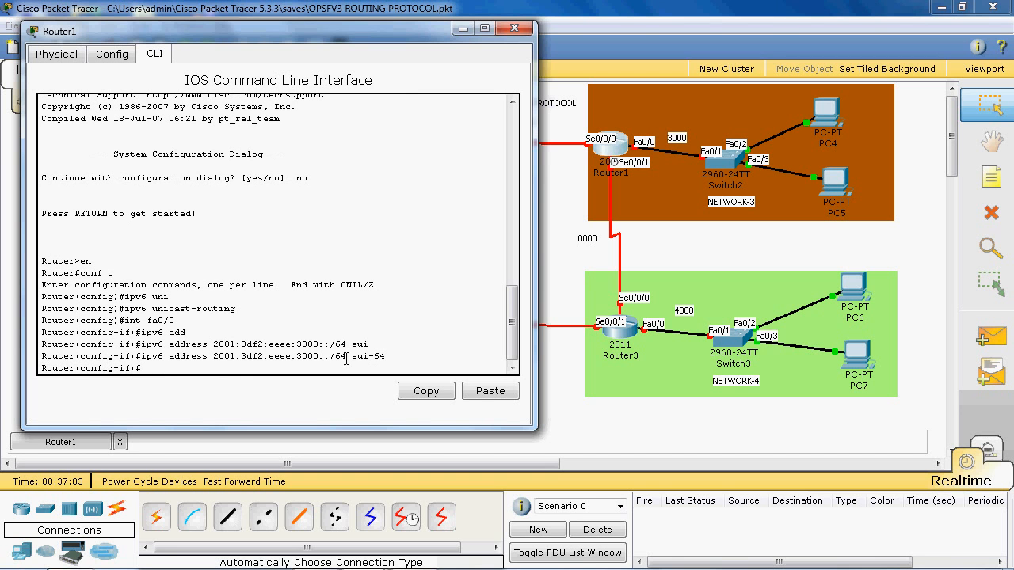
- Review the address prefix and eui-64 option just entered, and bring up Router1's Fa0/0 with no shut
left_click_drag(346, 359, 328, 358)
left_click(439, 357)
left_click_drag(351, 357, 377, 361)
left_click(394, 356)
type("no shut")
key("Return")
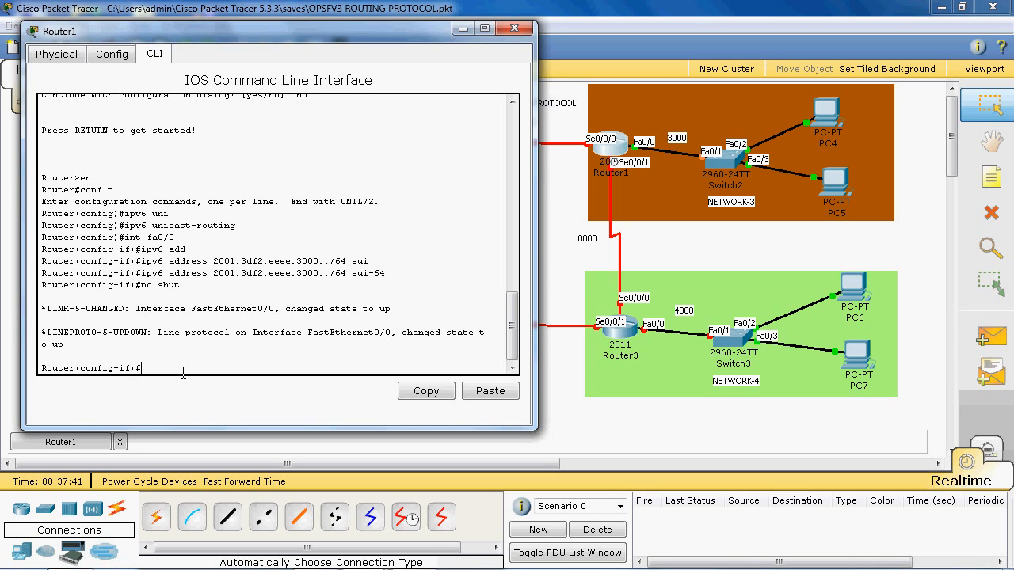
- Enable IPv6 on Router1's Fa0/0 interface and return to global configuration mode
type("ipv6 en")
key("Tab")
key("Return")
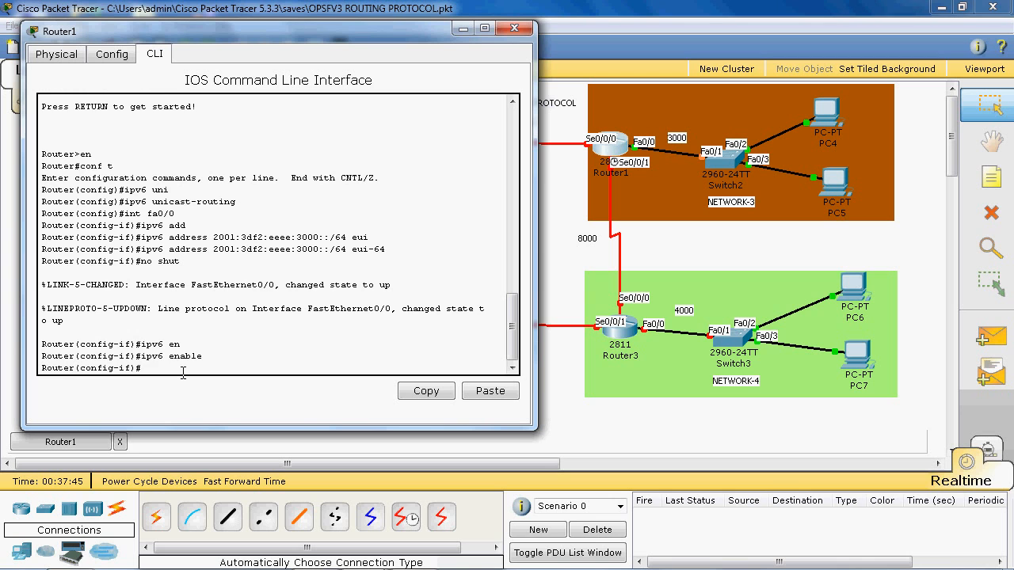
type("exi")
key("Return")
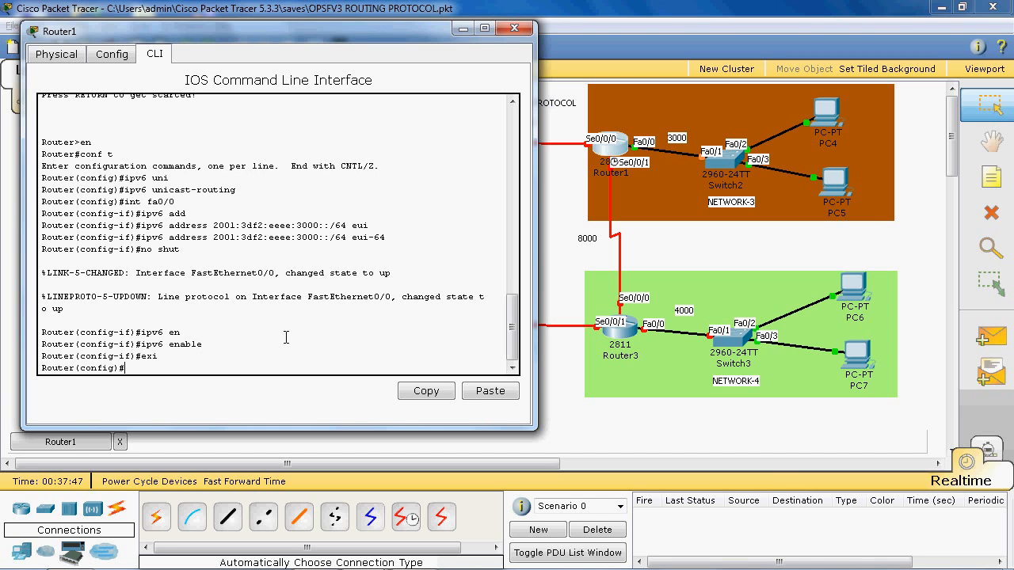
- Show the IPv6 details of Fa0/0 and examine the network prefix and interface ID of its global unicast address
type("do sho")
type("w iov")
type("pv6")
type(" int fa0/90")
key("BackSpace")
key("BackSpace")
type("0")
key("Return")
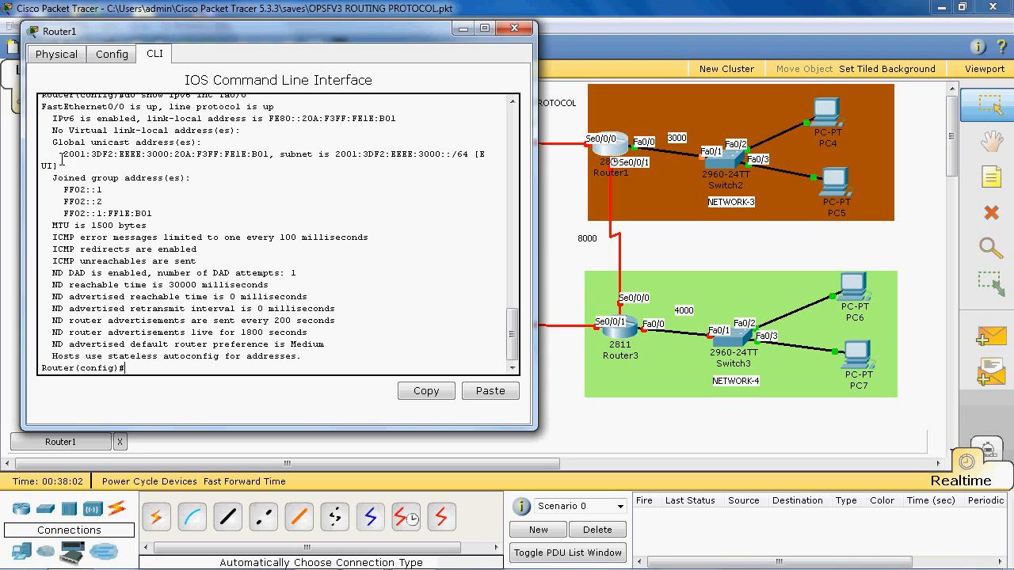
left_click_drag(64, 154, 171, 157)
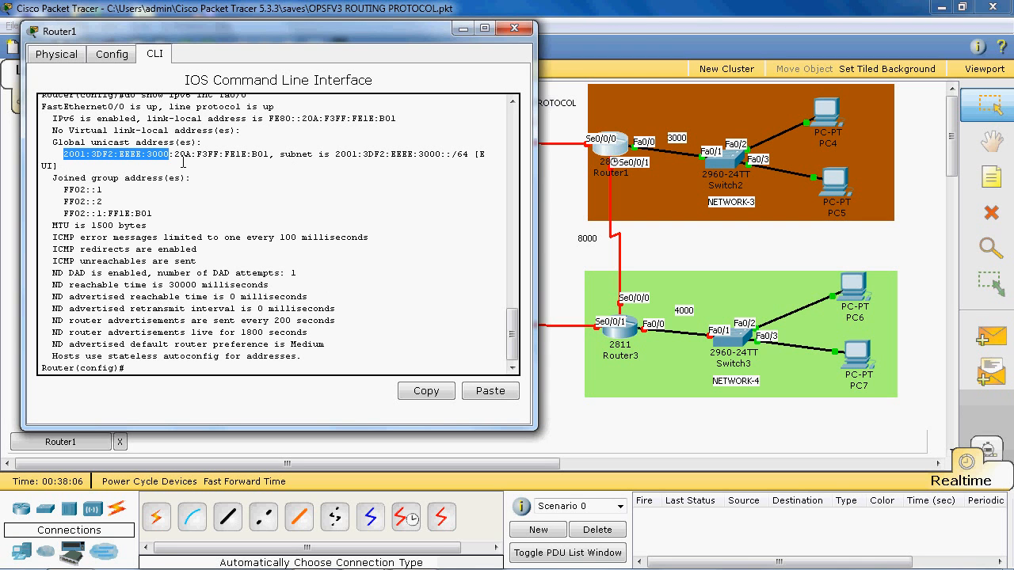
left_click(176, 156)
left_click_drag(176, 155, 269, 156)
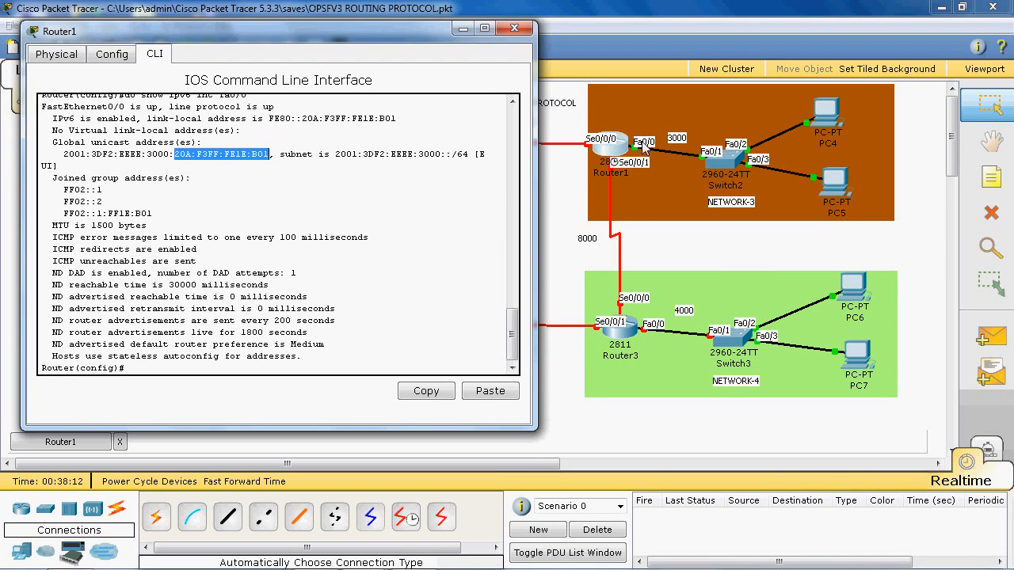
left_click(264, 178)
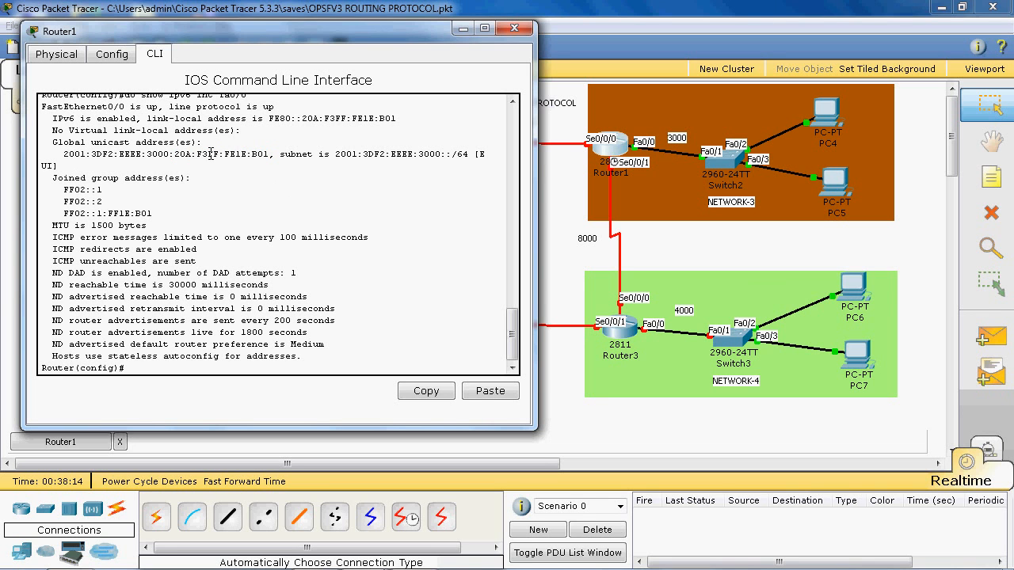
left_click_drag(209, 155, 237, 156)
- Show the general interface details of Fa0/0 and examine its burned-in hardware address
left_click(144, 369)
type("do show int fa0/0")
key("Return")
scroll(192, 351, "up", 4)
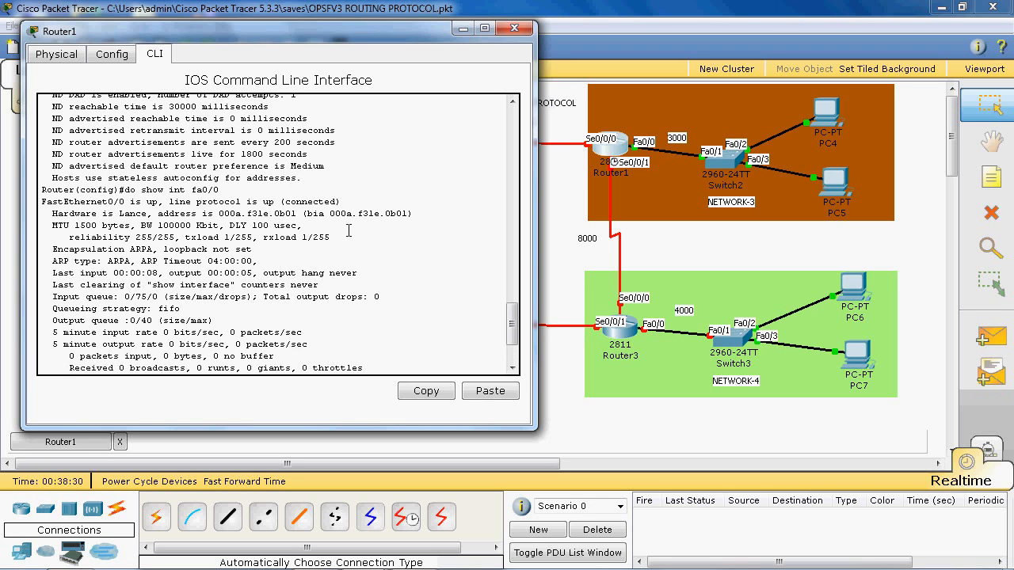
left_click_drag(41, 249, 411, 261)
left_click_drag(330, 260, 408, 262)
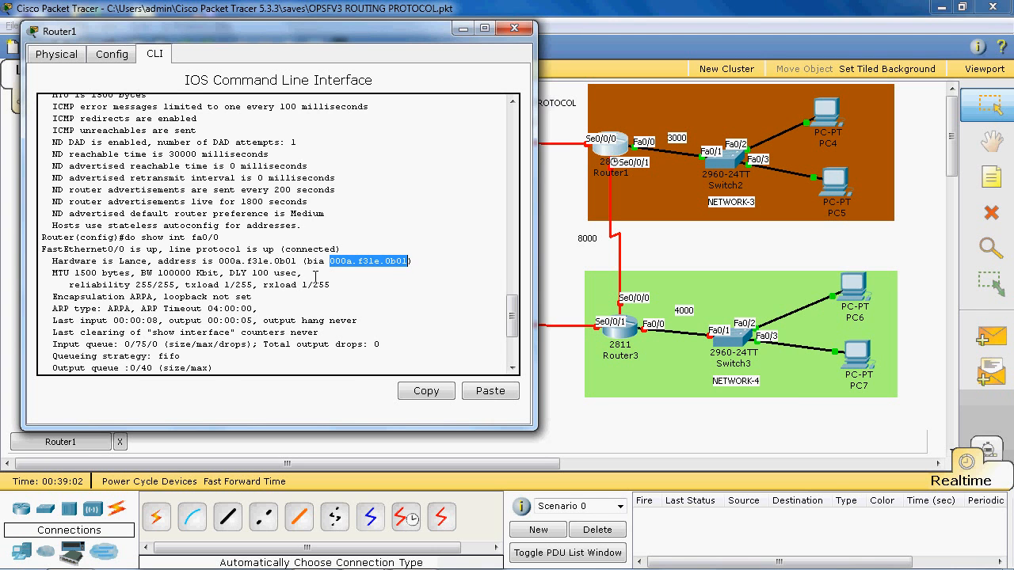
- Compare the interface ID in Fa0/0's global unicast address with its hardware address, including the part inserted by EUI-64
scroll(432, 290, "up", 2)
scroll(433, 290, "up", 4)
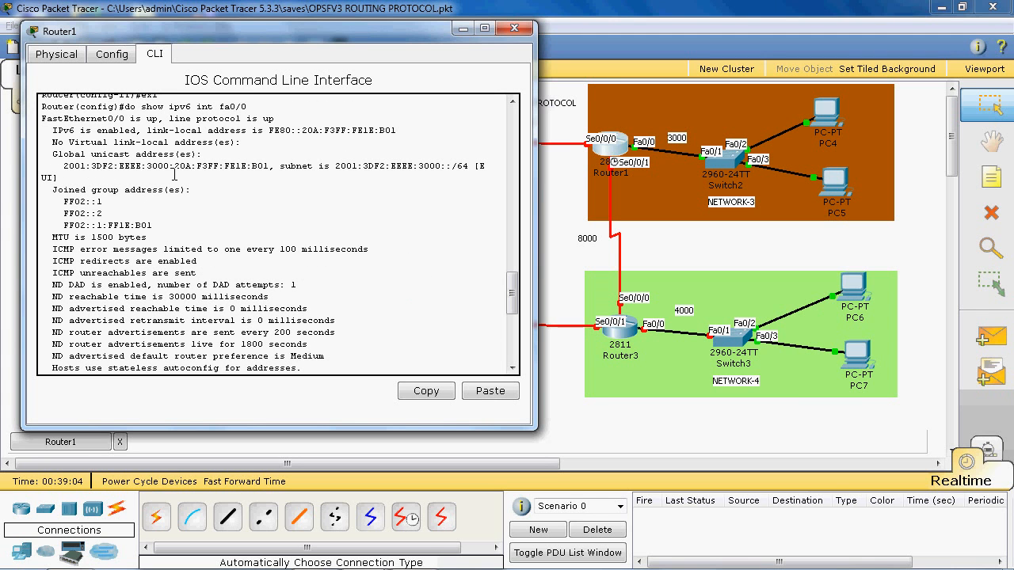
left_click_drag(174, 166, 192, 170)
scroll(264, 239, "down", 2)
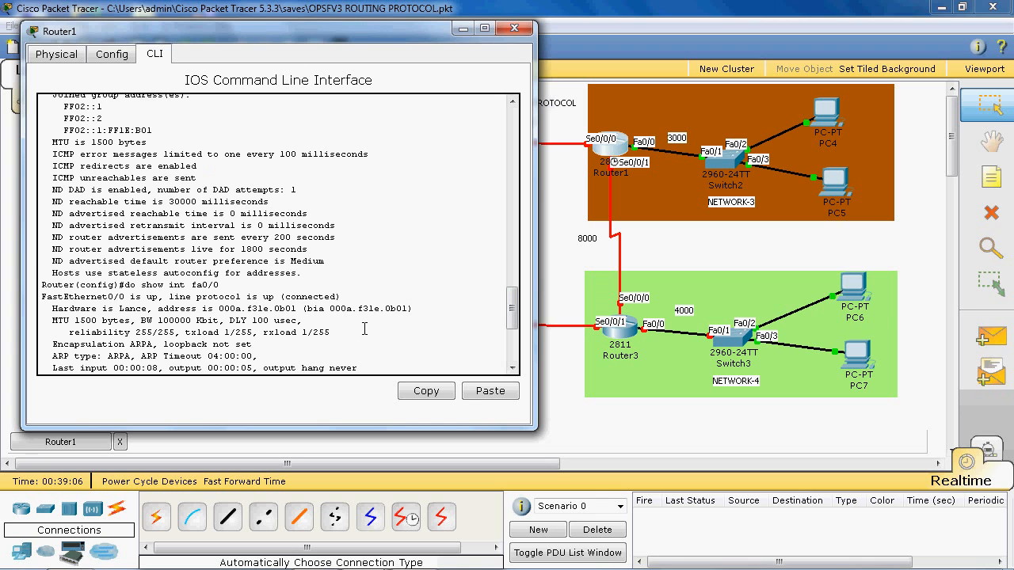
scroll(374, 287, "up", 4)
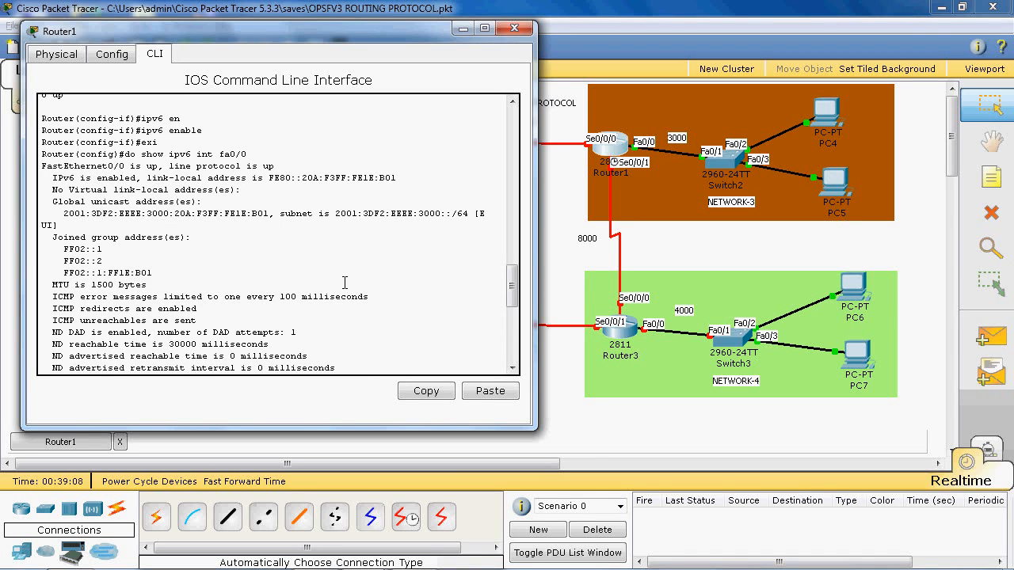
left_click_drag(196, 214, 208, 214)
left_click(207, 243)
left_click_drag(207, 213, 242, 223)
key("Return")
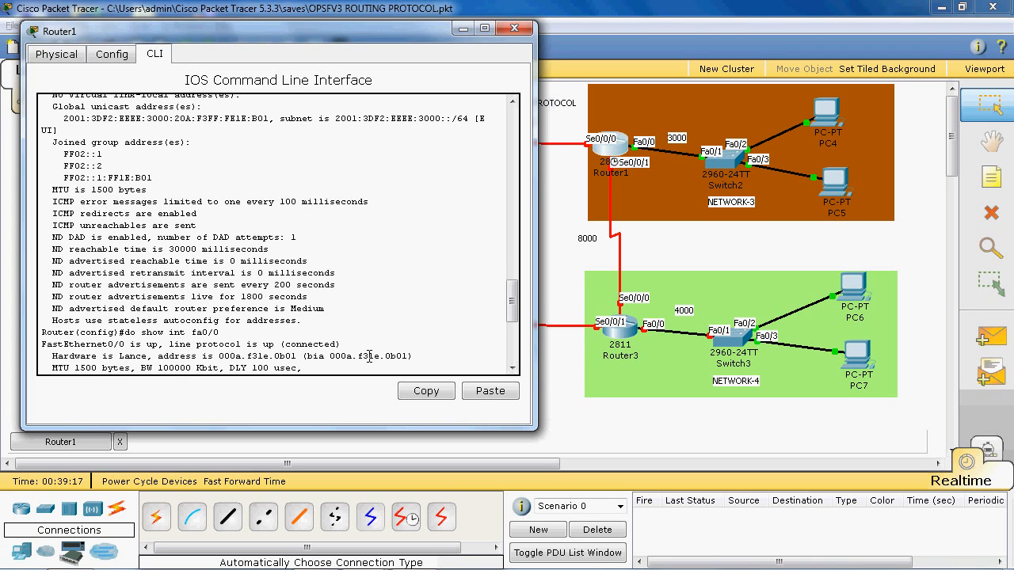
left_click_drag(369, 357, 421, 356)
scroll(434, 322, "up", 1)
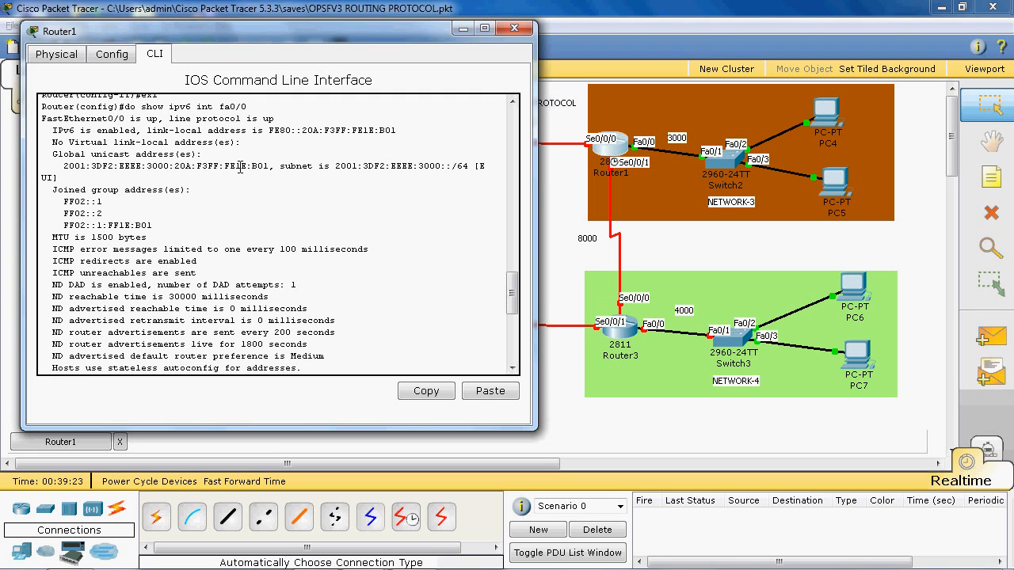
left_click_drag(235, 167, 271, 168)
- Examine the link-local address of Fa0/0 in the IPv6 details and return to the configuration prompt
left_click(305, 205)
left_click_drag(147, 131, 395, 137)
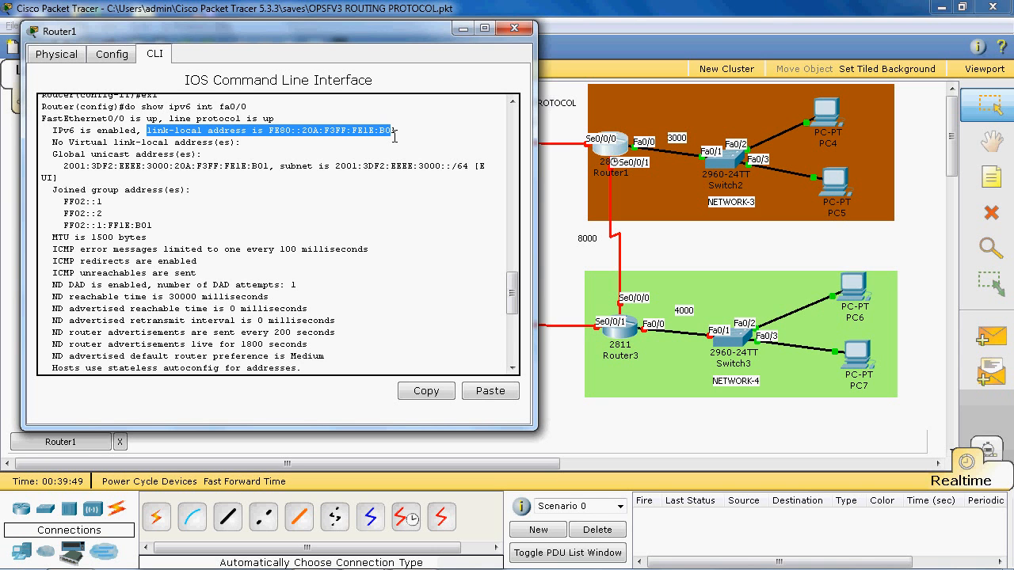
key("Return")
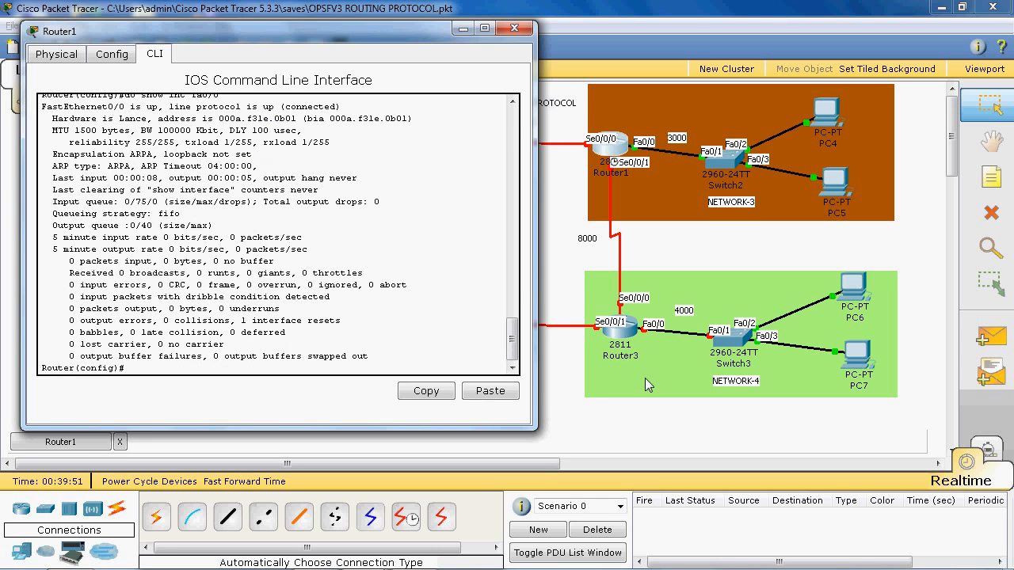
- Check the serial link in the topology and assign the IPv6 address 2001:3df2:eeee:5000::2/64 to Router1's Se0/0/0 interface
left_click(588, 413)
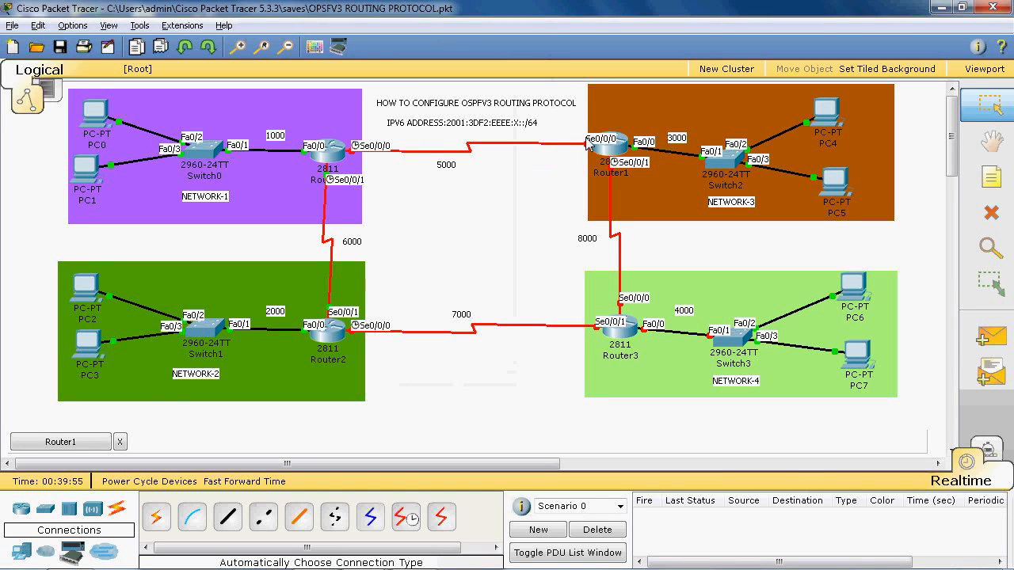
left_click(72, 442)
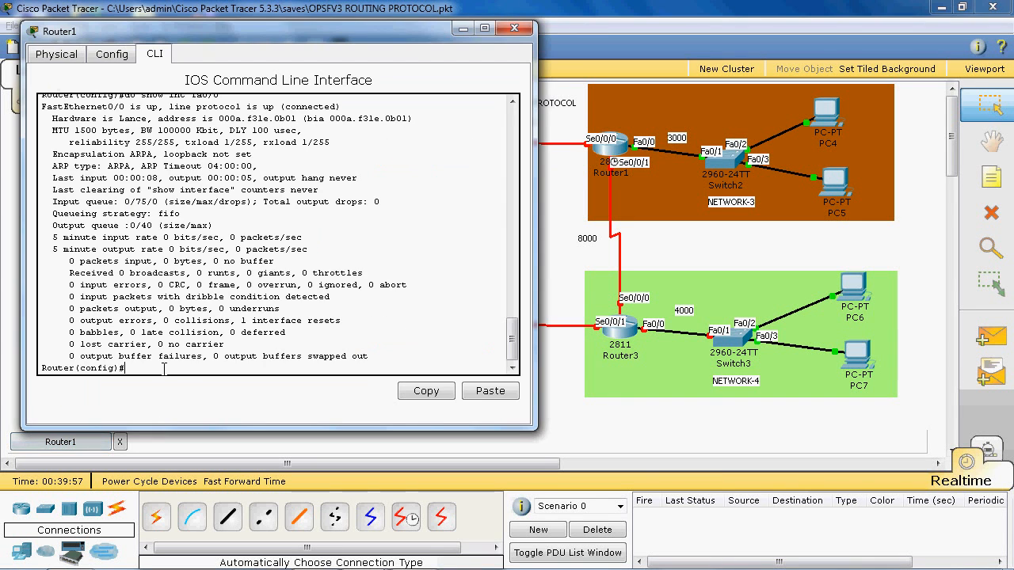
type("int se0/0/0")
key("Return")
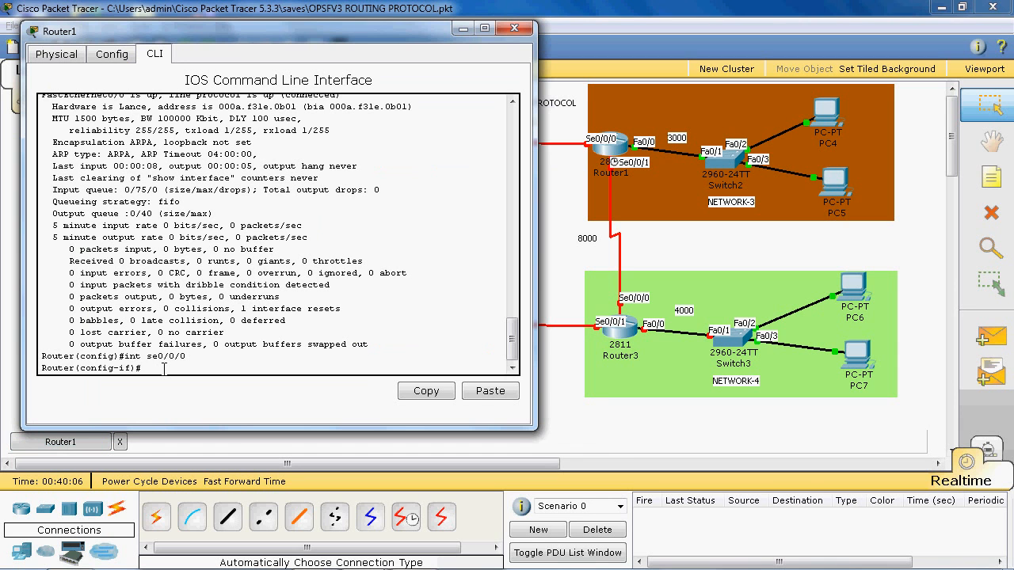
type("ipv6 add")
key("Tab")
type("2001")
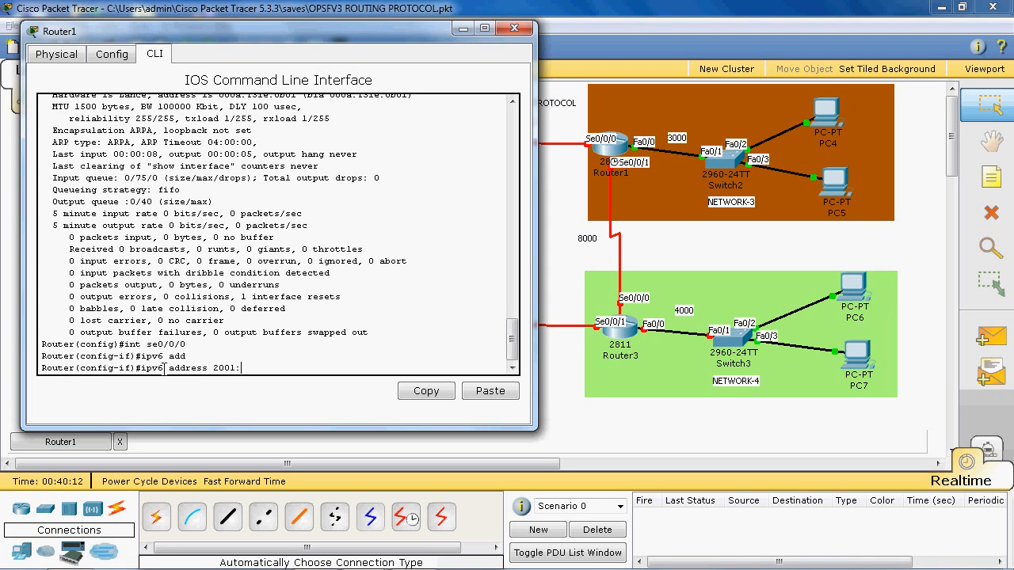
type(":3df2:eeee:")
left_click(560, 261)
left_click(71, 443)
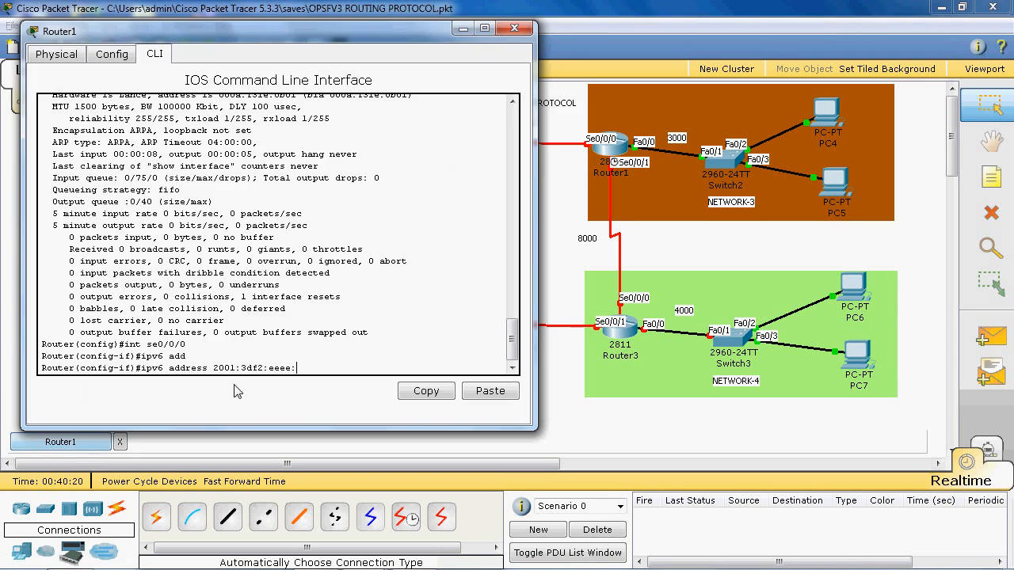
type(":5000")
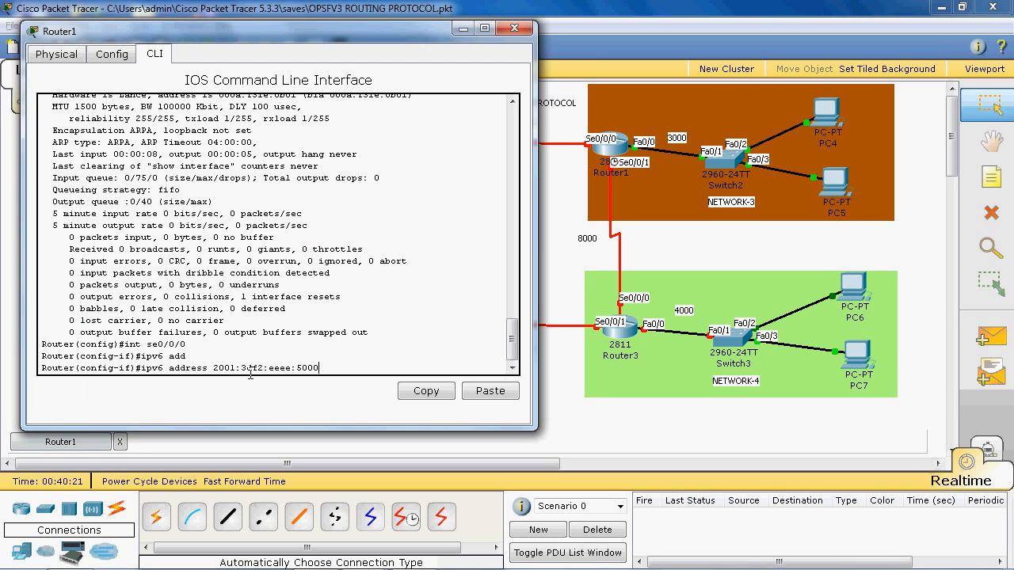
type("::2/64")
key("Return")
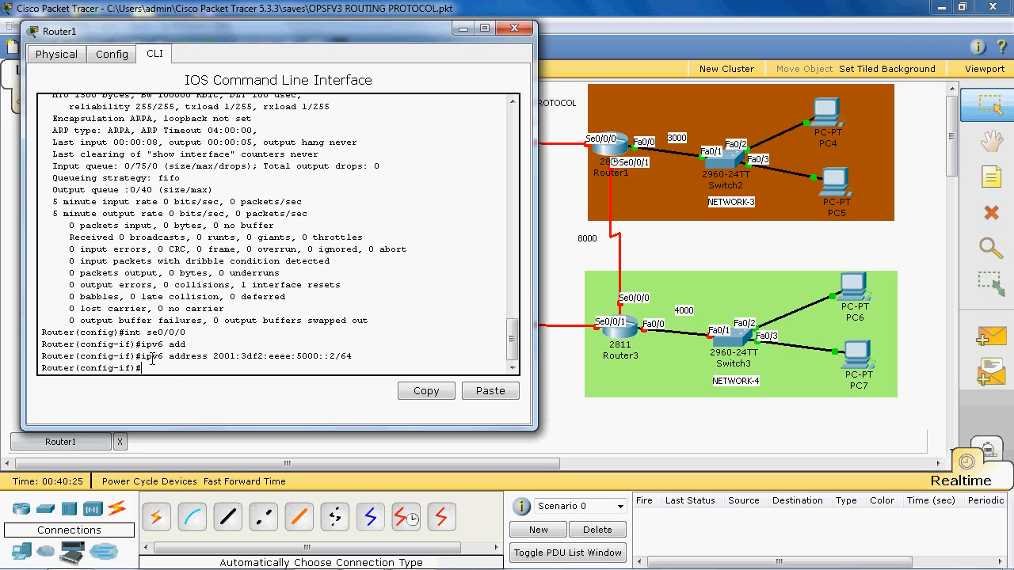
- Review the entered serial address and bring up Router1's Se0/0/0 interface with no shut
left_click_drag(214, 356, 325, 357)
left_click(155, 366)
type("no shut")
key("Return")
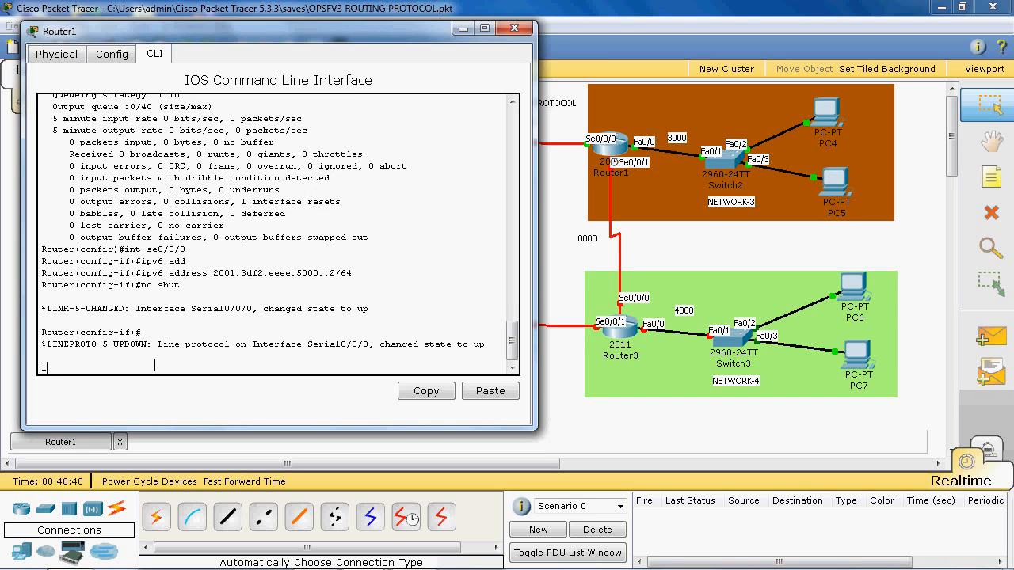
- Enable IPv6 on Router1's Se0/0/0 interface with ipv6 enable and return to global configuration mode
type("ipv6 enable")
key("Return")
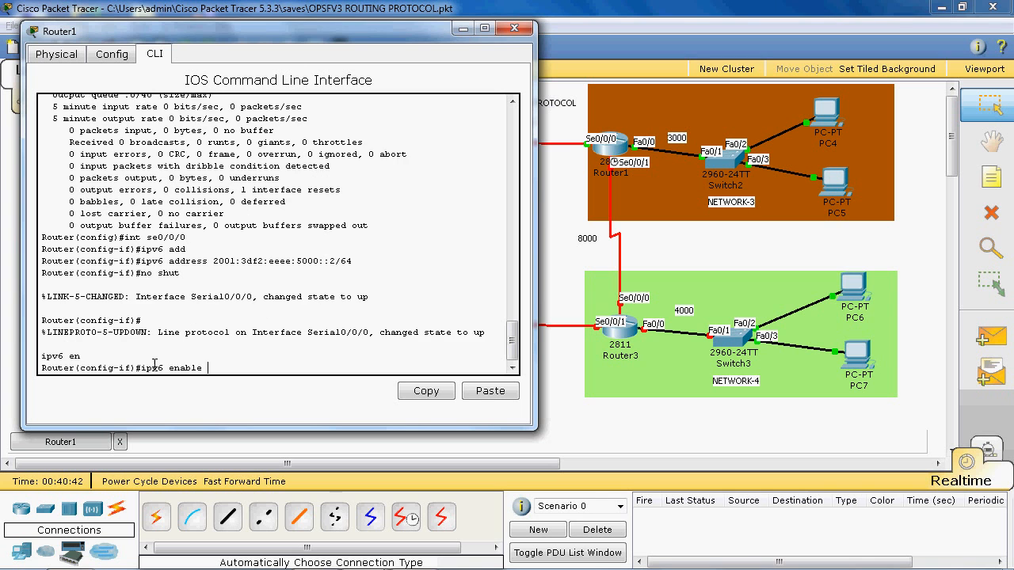
type("exi")
key("Return")
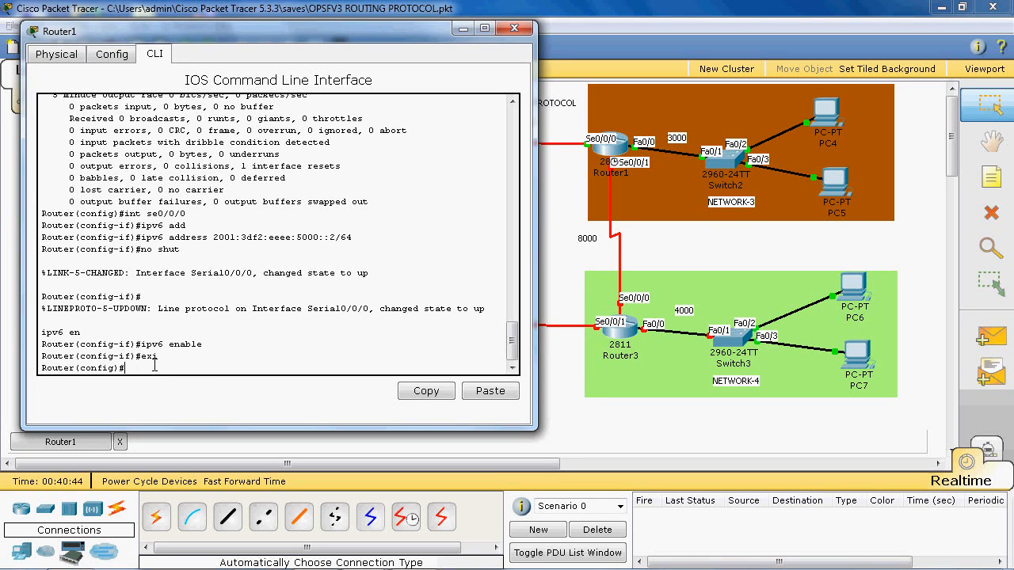
- Check Router1's other serial link in the topology and assign the IPv6 address 2001:3df2:eeee:8000::1/64 to its Se0/0/1 interface
left_click(660, 179)
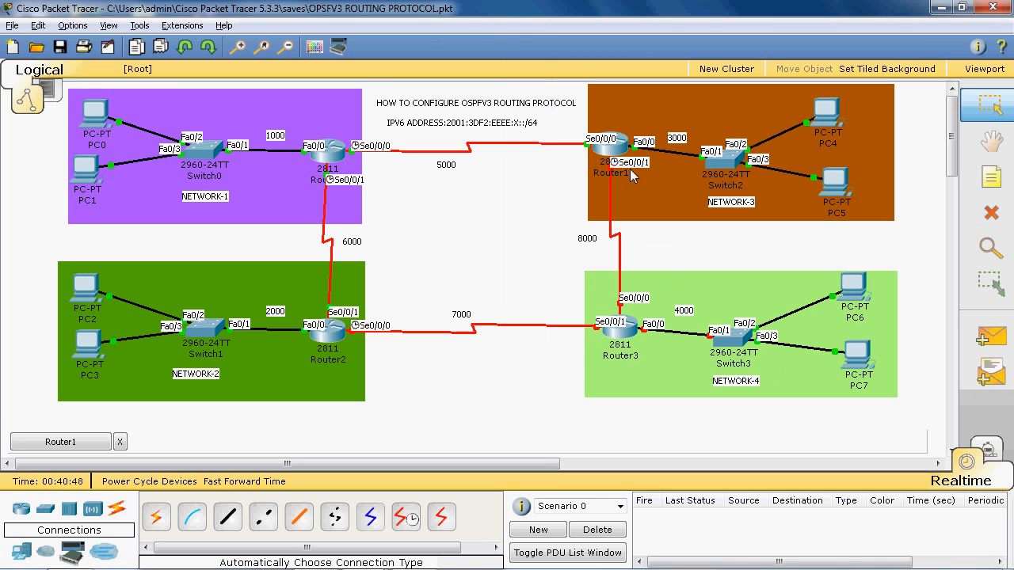
left_click(70, 444)
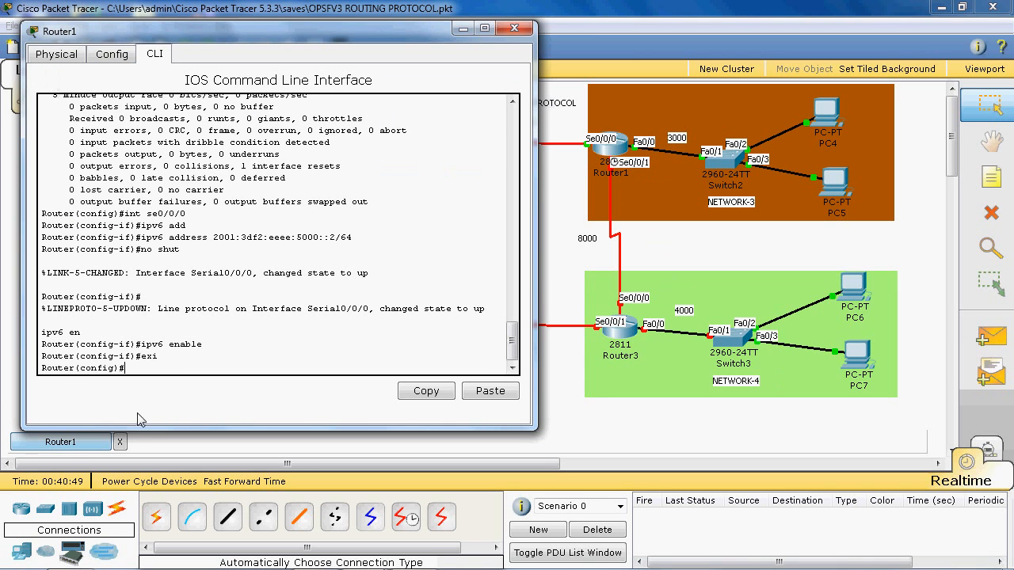
type("int se0")
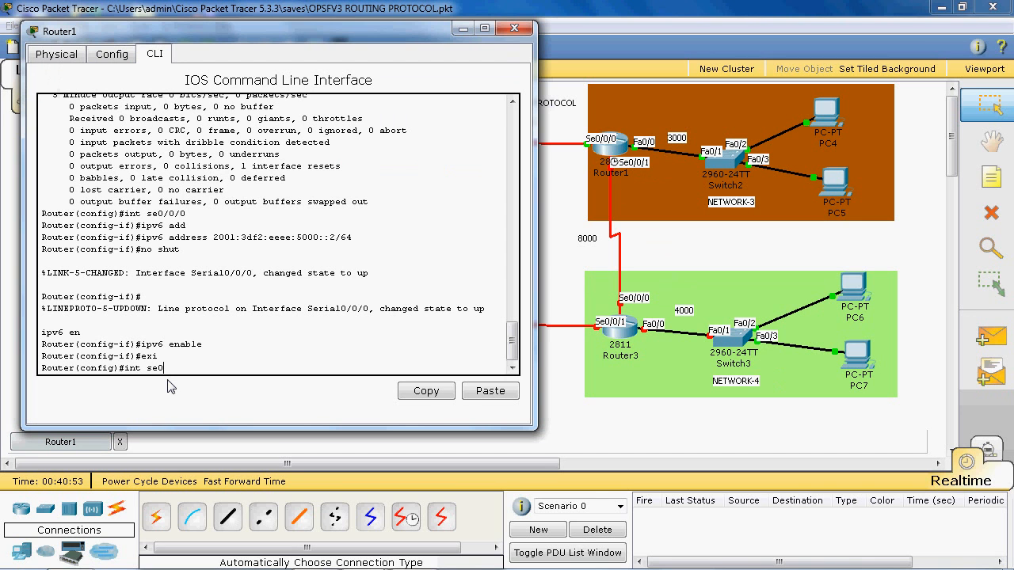
type("/0/1")
key("Return")
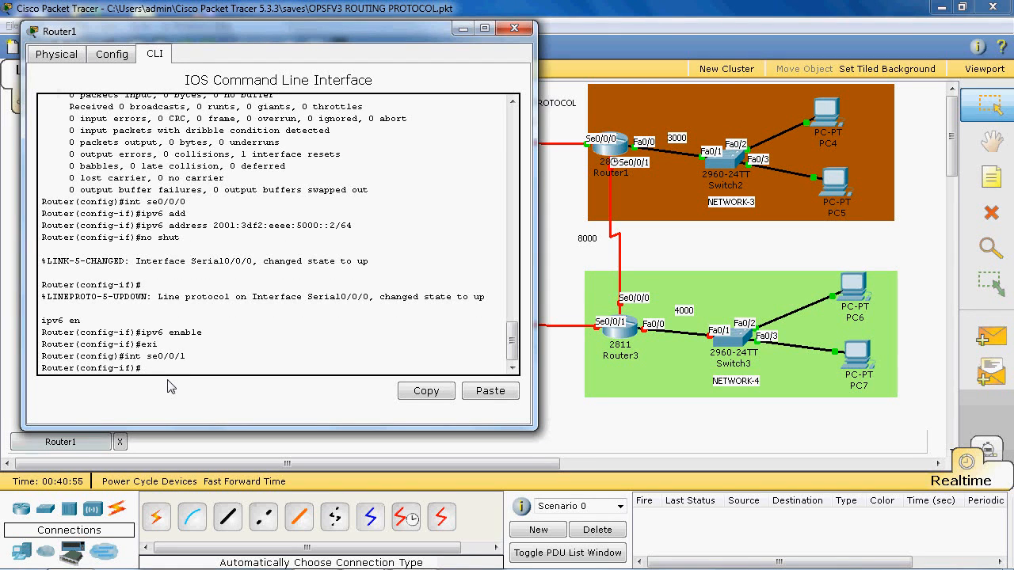
type("ipv6 add")
key("Tab")
type("2001")
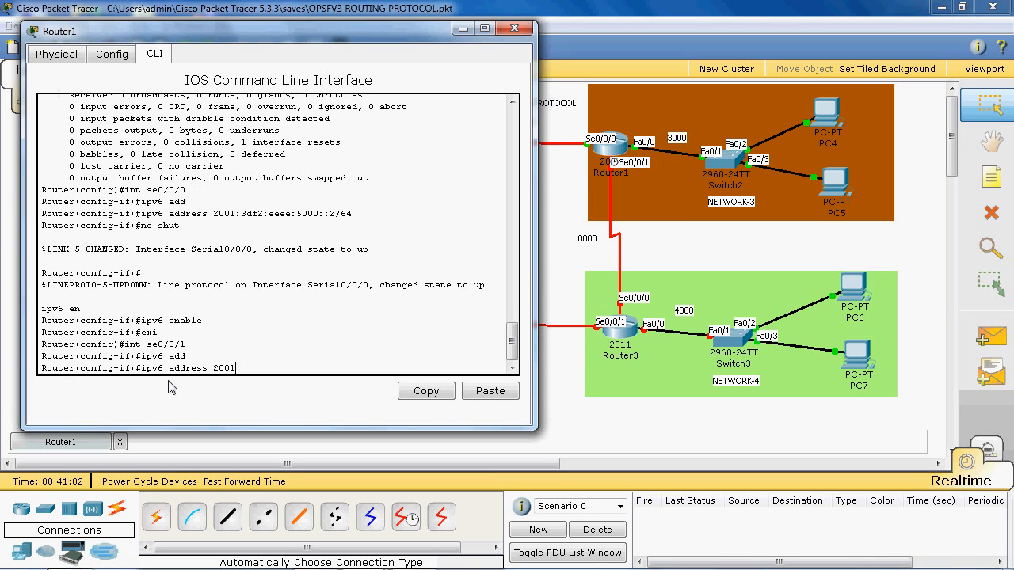
type(":3df2:eeee:8000::1/64")
key("Return")
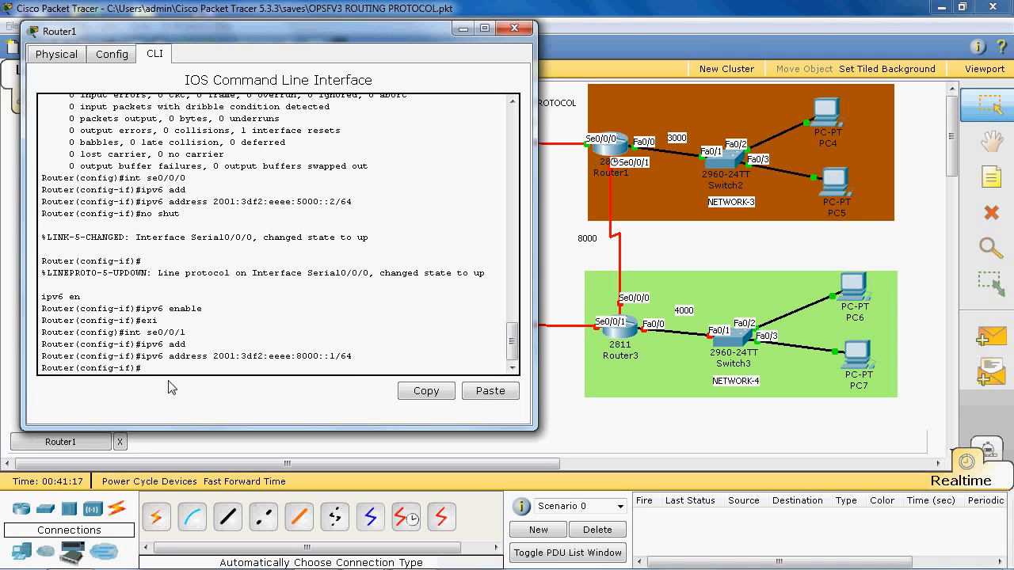
- Bring up Router1's Se0/0/1 interface with no shut and set its clock rate to 64000
type("no shut")
key("Return")
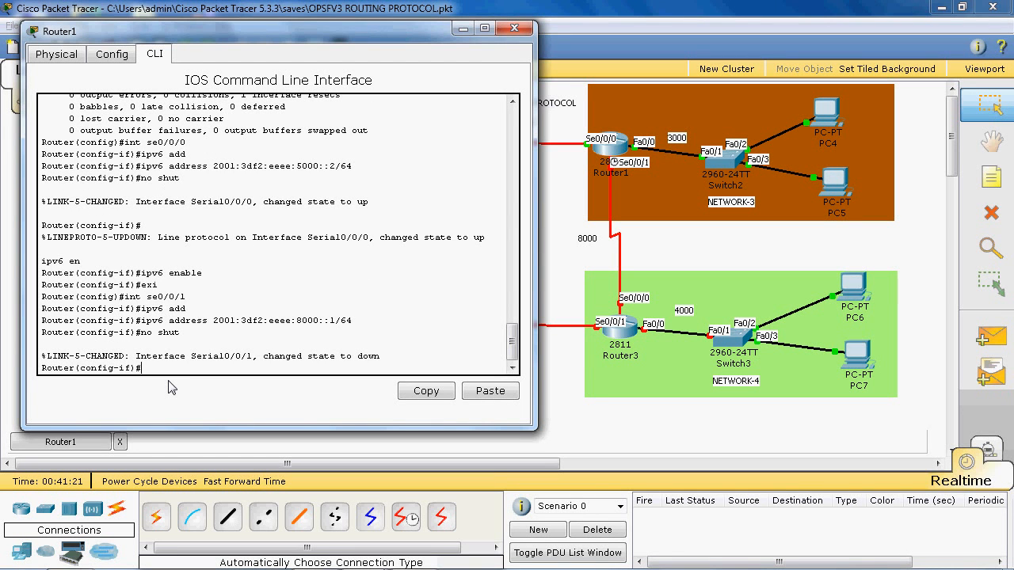
type("clo")
key("Tab")
type("r")
key("Tab")
type("64000")
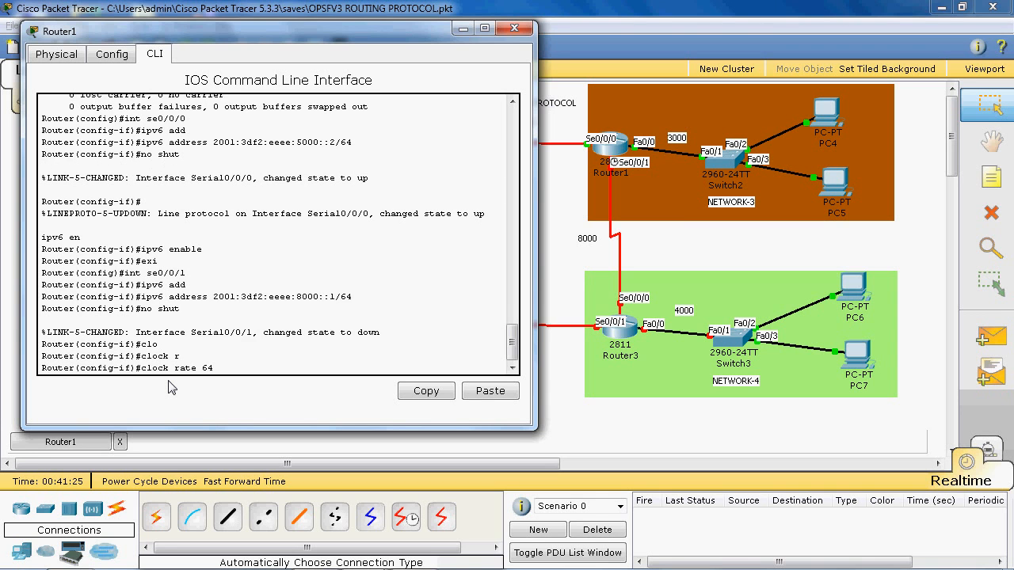
key("Return")
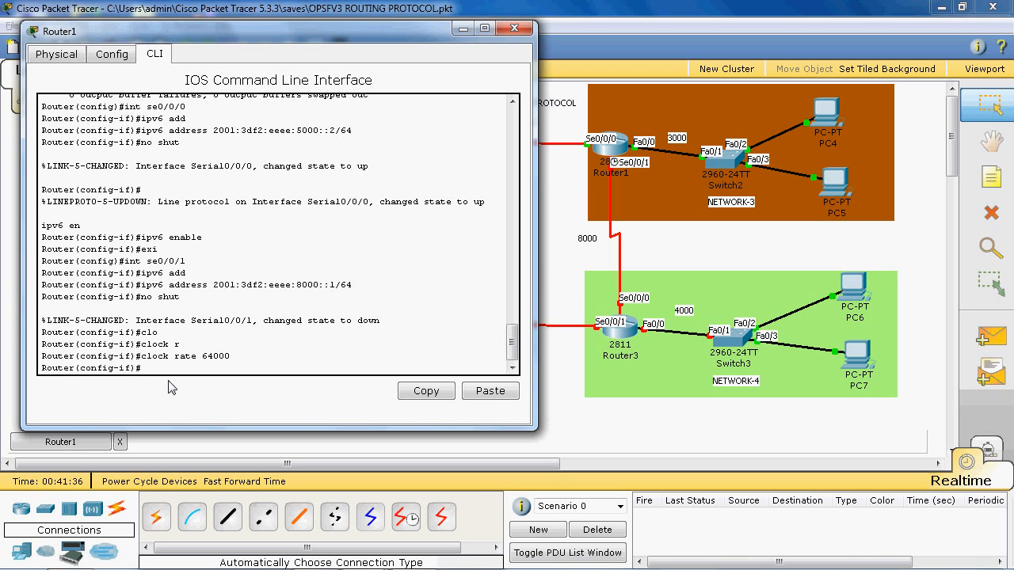
- Enable IPv6 on Router1's Se0/0/1 interface with ipv6 enable, exit interface configuration and close the router's window
type("ipv6 ebn")
key("BackSpace")
key("BackSpace")
type("n")
key("Tab")
key("Return")
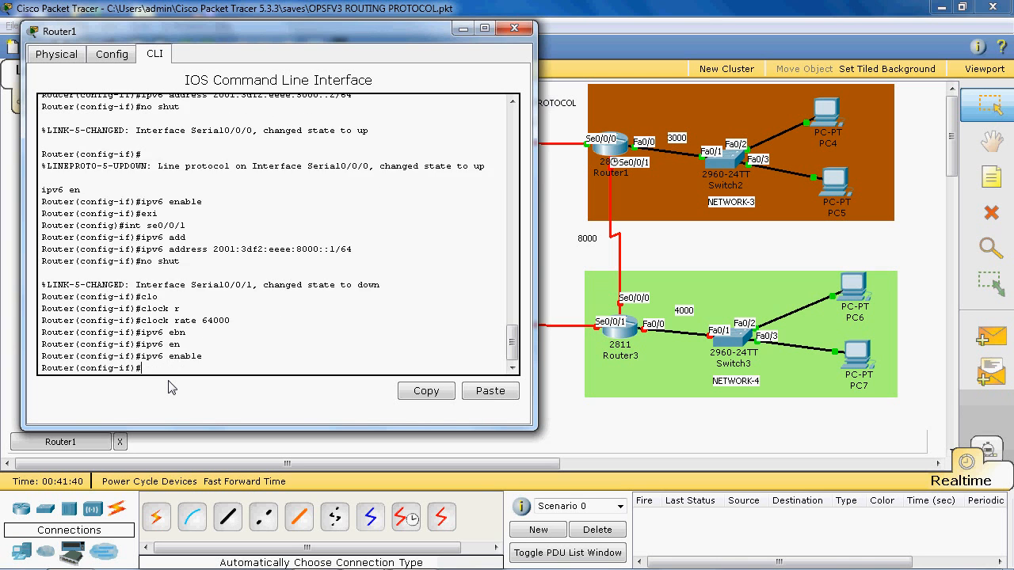
type("exi")
key("Return")
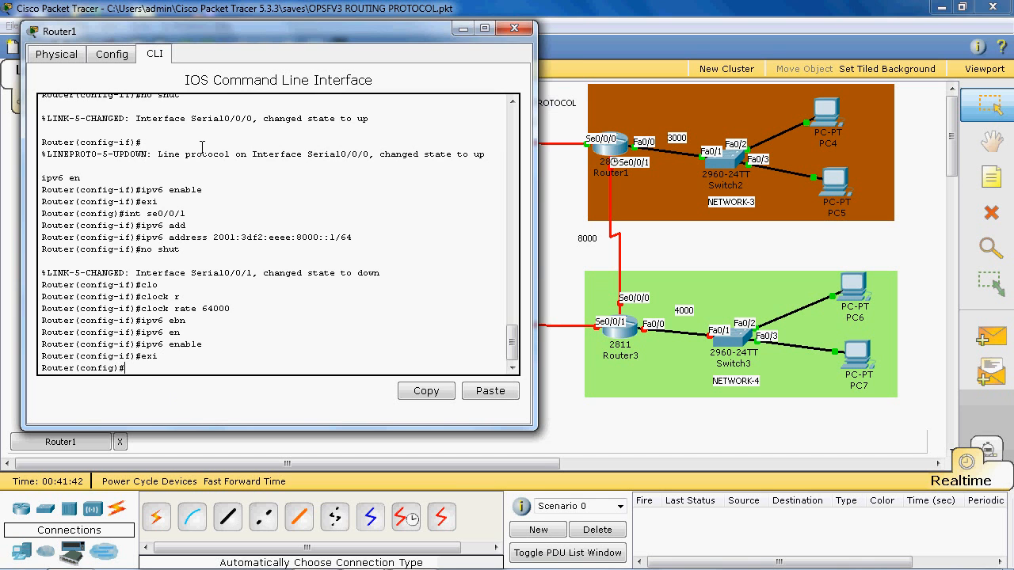
left_click(515, 29)
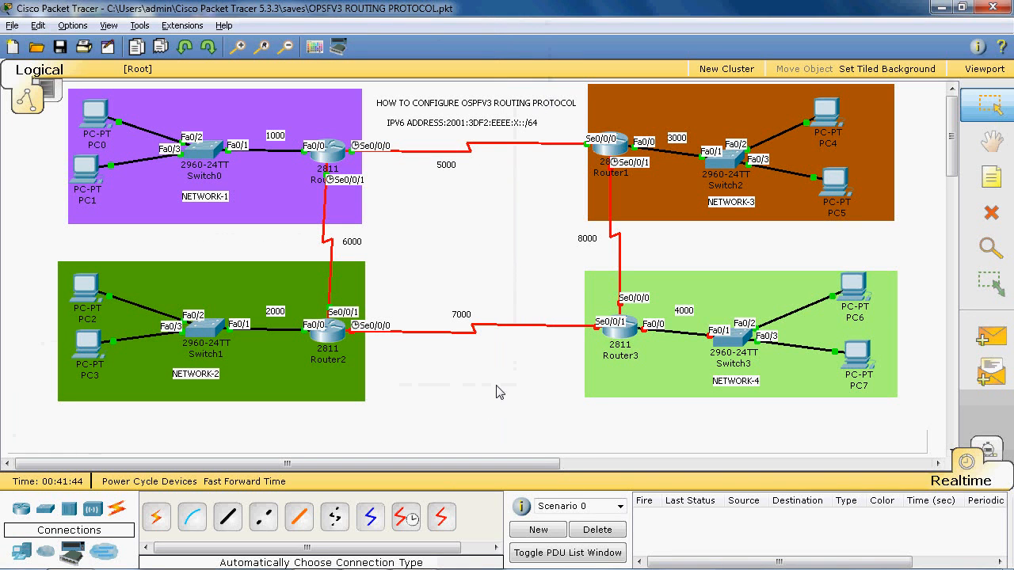